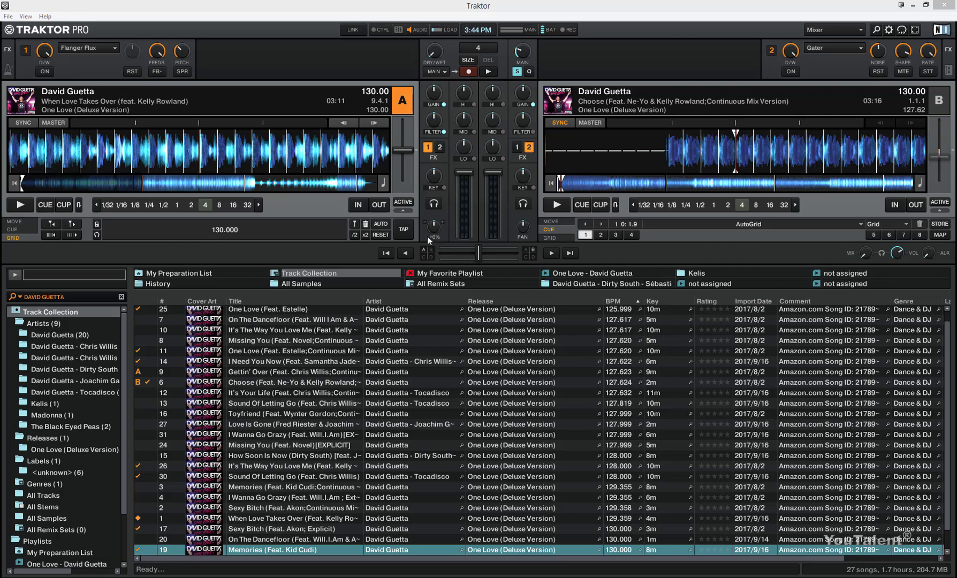
- Start 'When Love Takes Over' playing on deck A and 'Choose' on deck B
{"action": "left_click", "coordinate": [21, 206]}
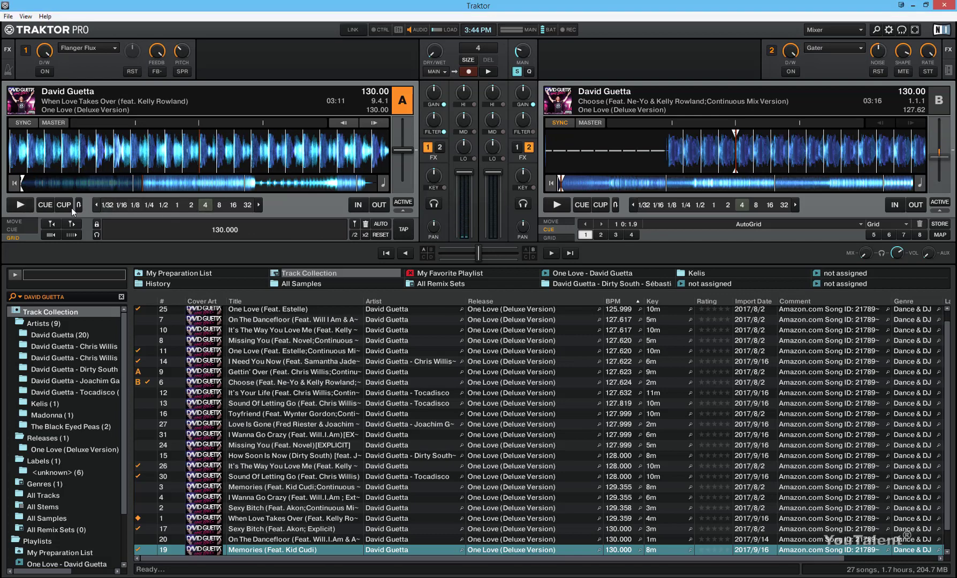
{"action": "left_click", "coordinate": [565, 205]}
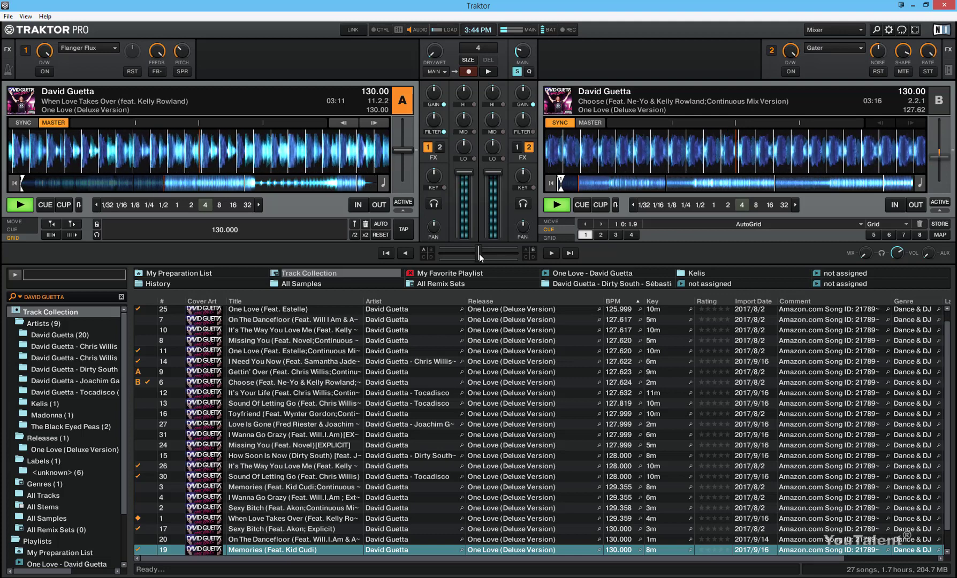
- Swing the crossfader toward deck B, then ease it back in steps toward deck A
{"action": "left_click_drag", "start_coordinate": [479, 254], "coordinate": [494, 253]}
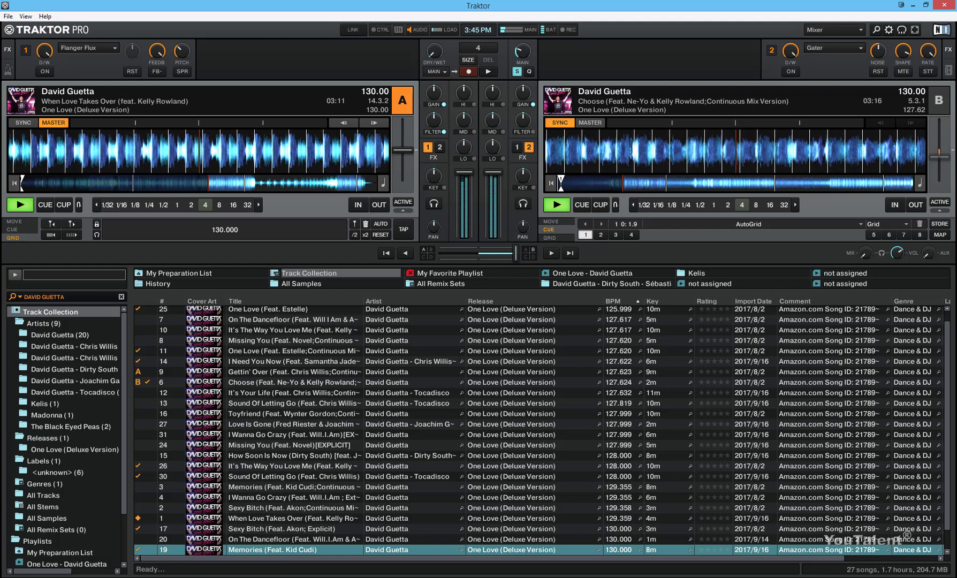
{"action": "left_click_drag", "start_coordinate": [516, 254], "coordinate": [510, 254]}
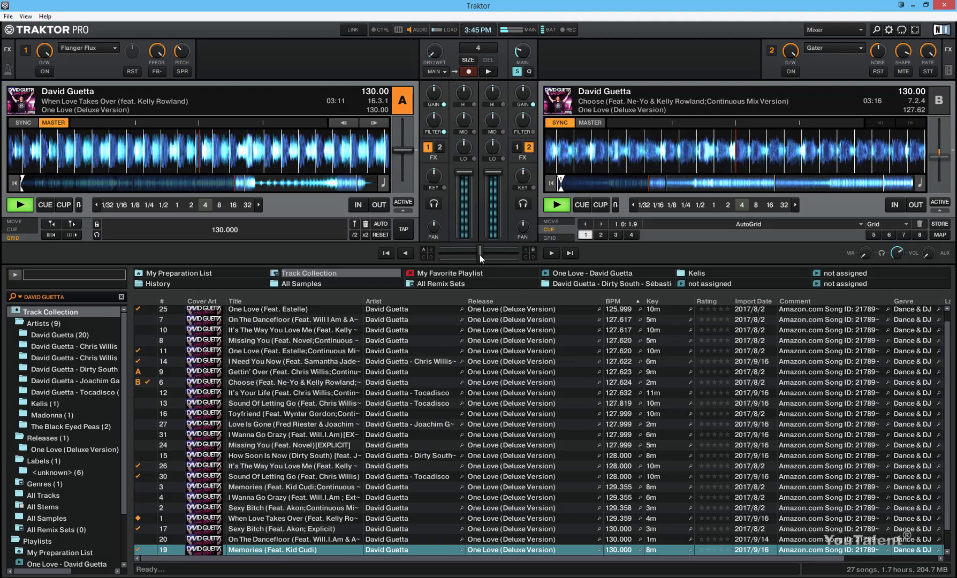
{"action": "left_click_drag", "start_coordinate": [480, 258], "coordinate": [442, 253]}
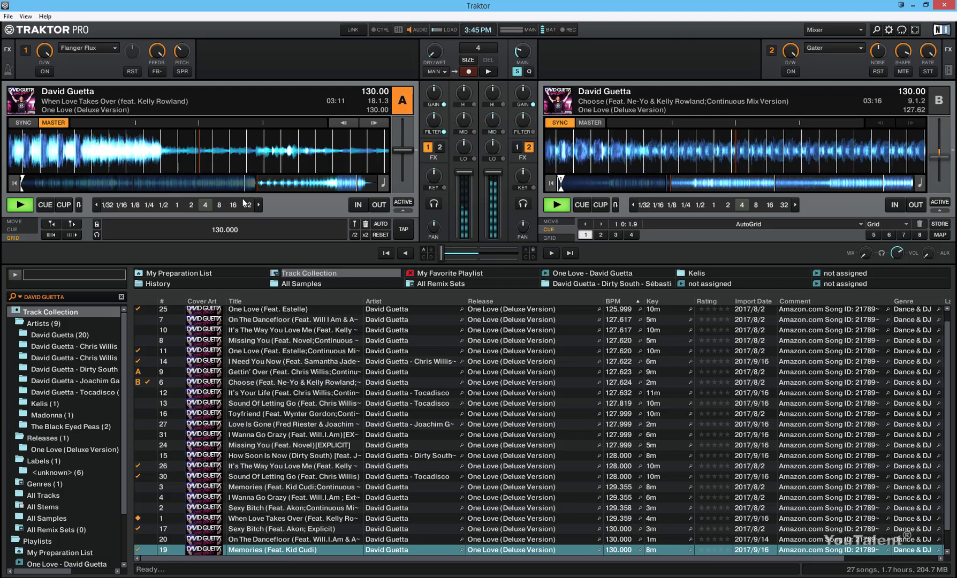
- Jump deck A to an earlier bar and deck B further ahead, then stop and restart deck B
{"action": "left_click", "coordinate": [154, 185]}
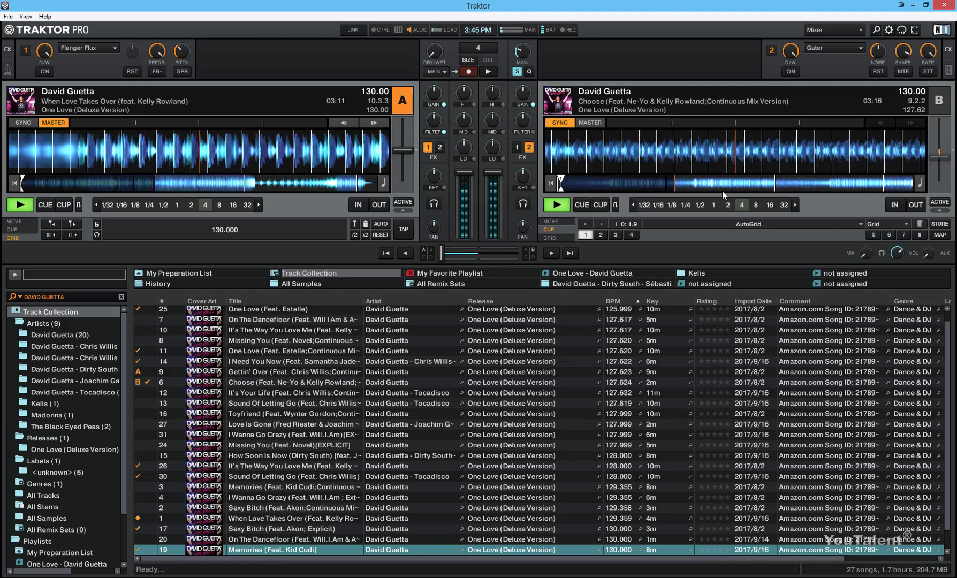
{"action": "left_click", "coordinate": [699, 185]}
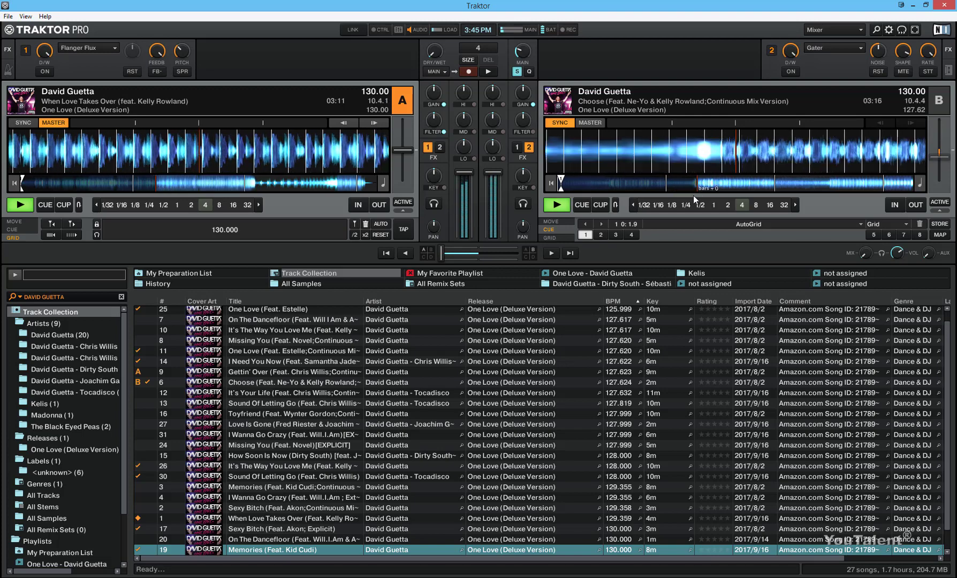
{"action": "left_click", "coordinate": [560, 208]}
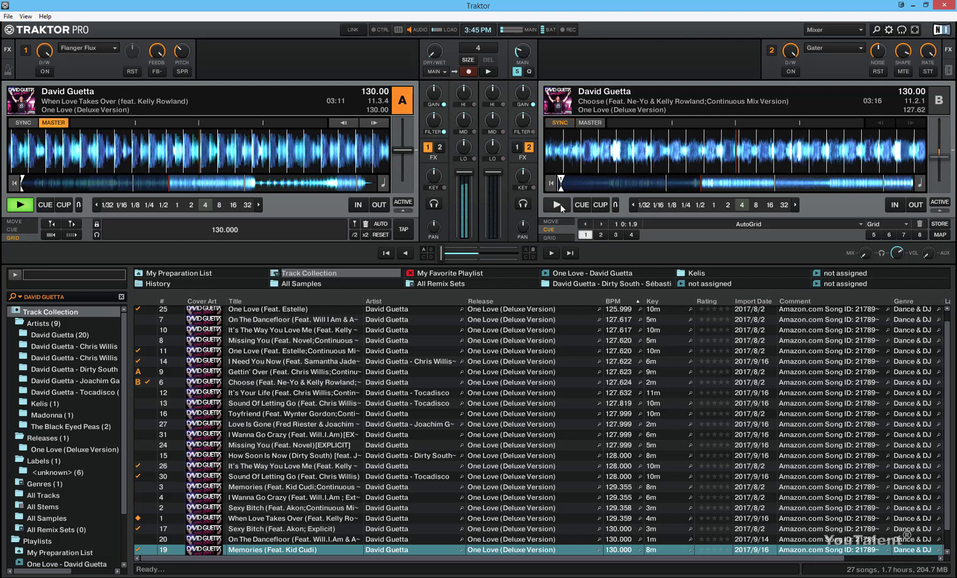
{"action": "left_click", "coordinate": [560, 204]}
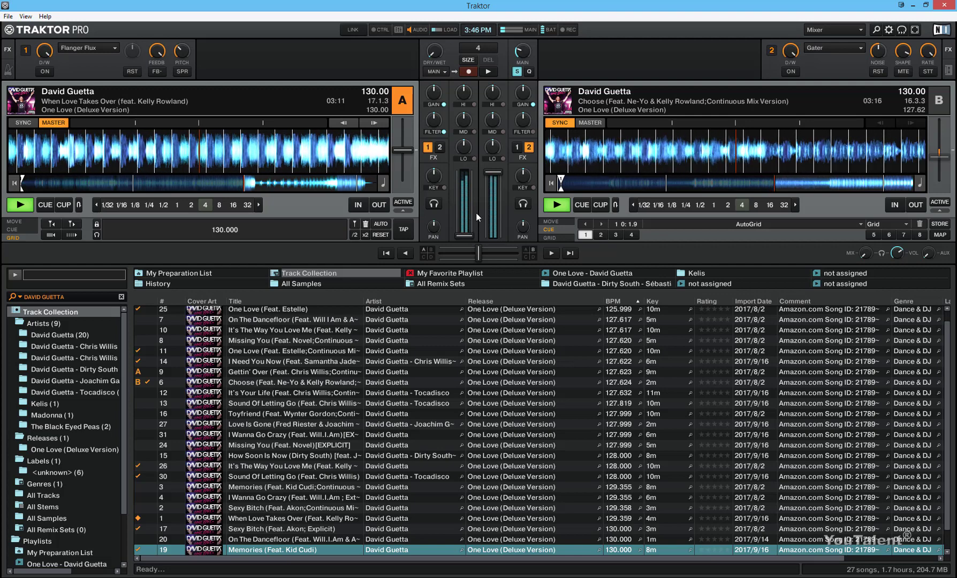
- Stop deck B and send deck A back near the start of its track
{"action": "left_click", "coordinate": [557, 204]}
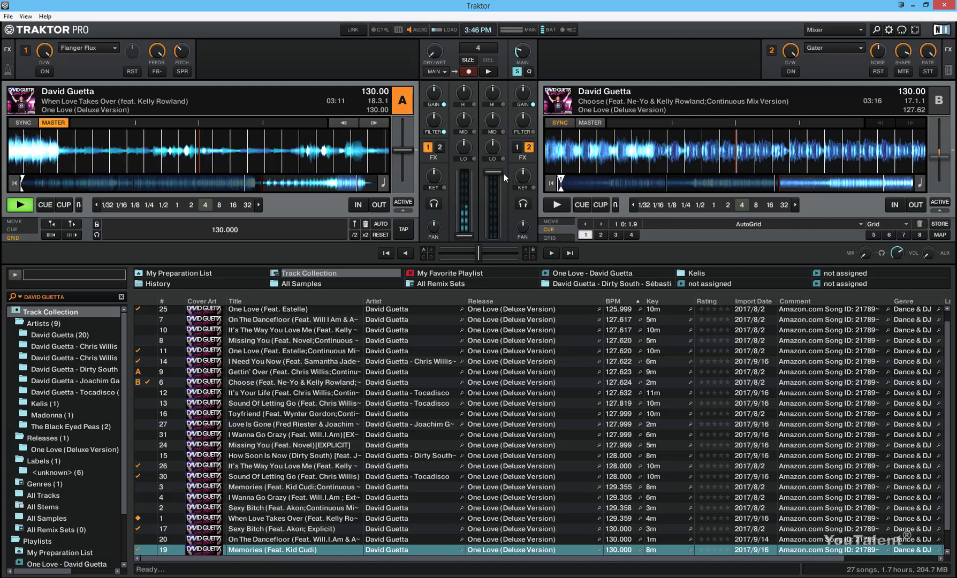
{"action": "left_click", "coordinate": [147, 179]}
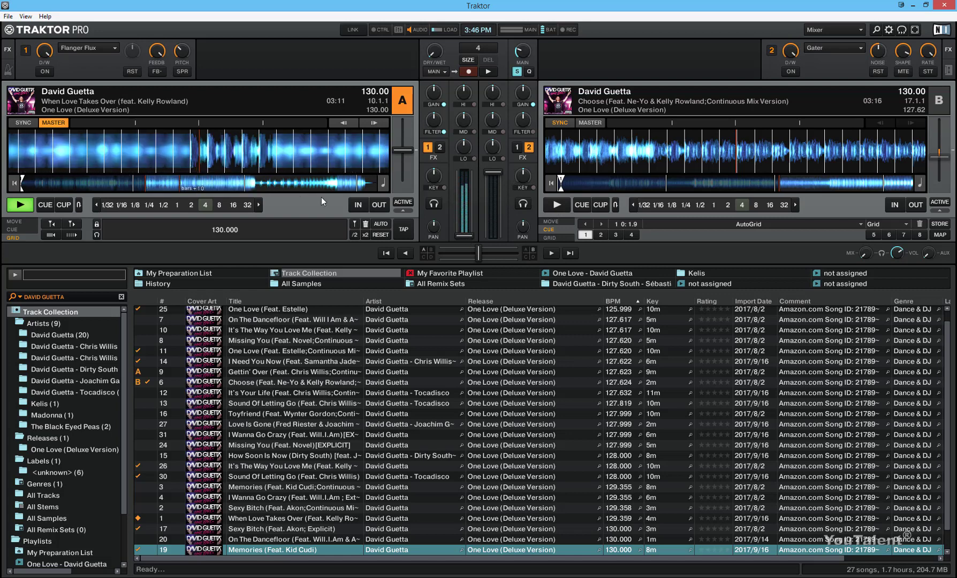
- Push deck A's channel fader all the way to the top for full volume
{"action": "left_click_drag", "start_coordinate": [464, 235], "coordinate": [464, 175]}
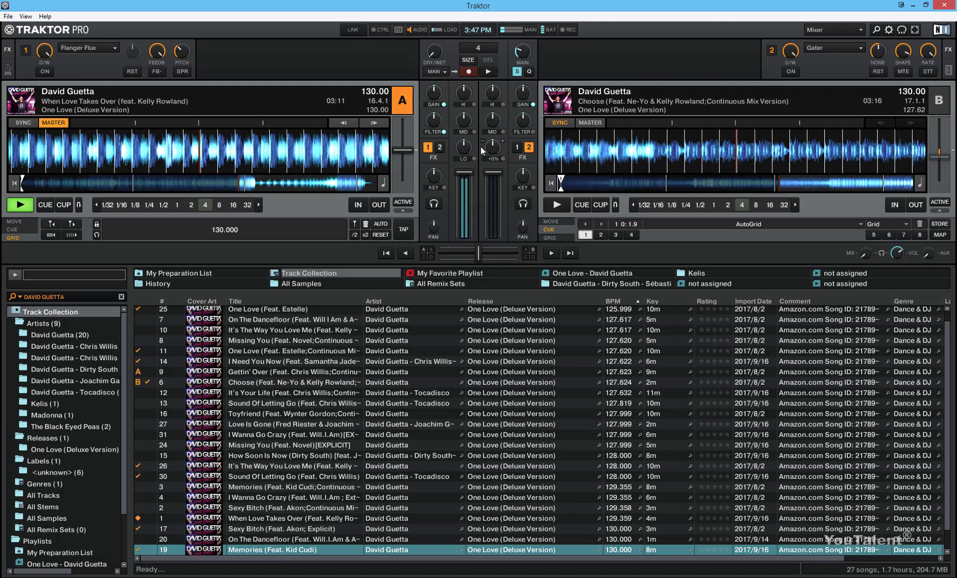
- Read the current values of deck A's EQ knobs while the track plays
{"action": "mouse_move", "coordinate": [467, 147]}
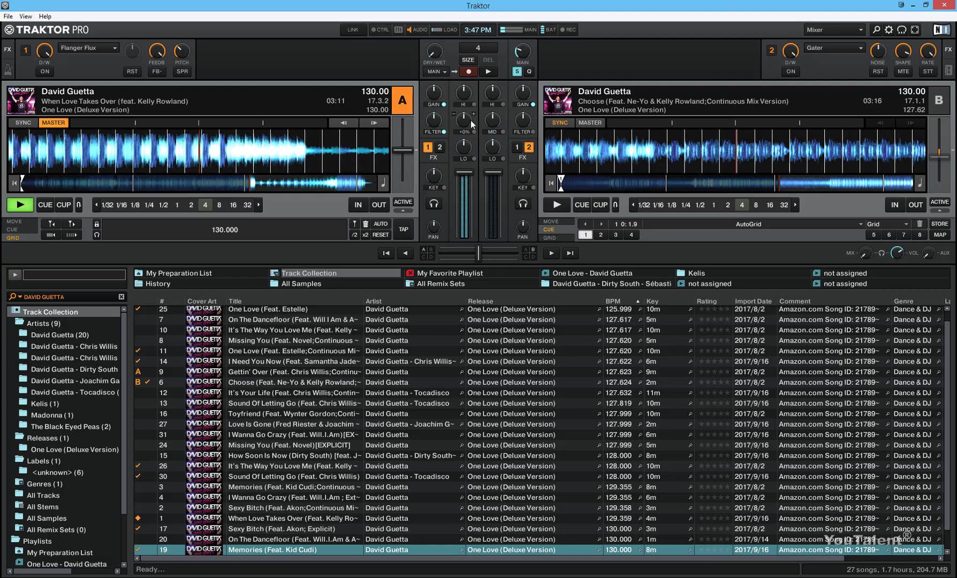
{"action": "mouse_move", "coordinate": [468, 94]}
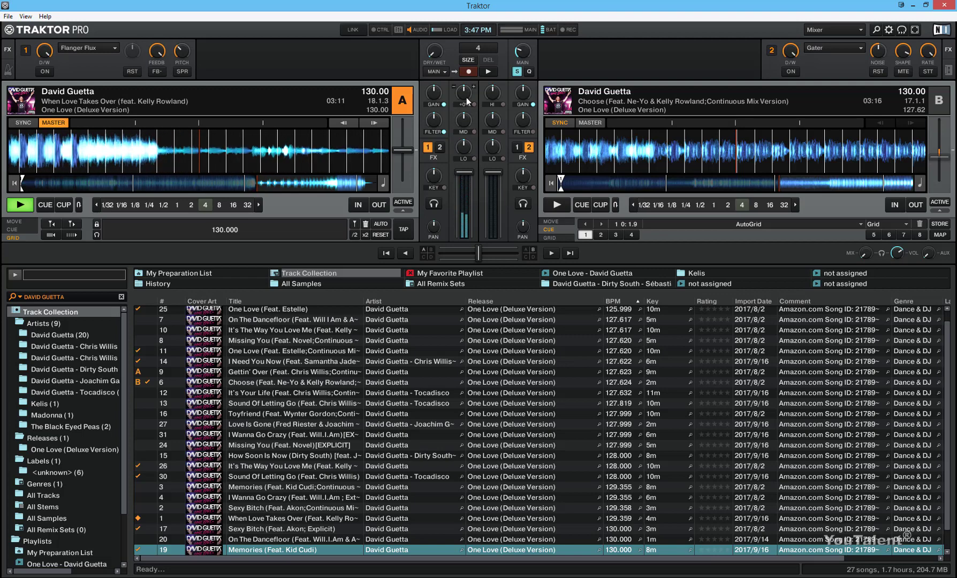
{"action": "mouse_move", "coordinate": [280, 171]}
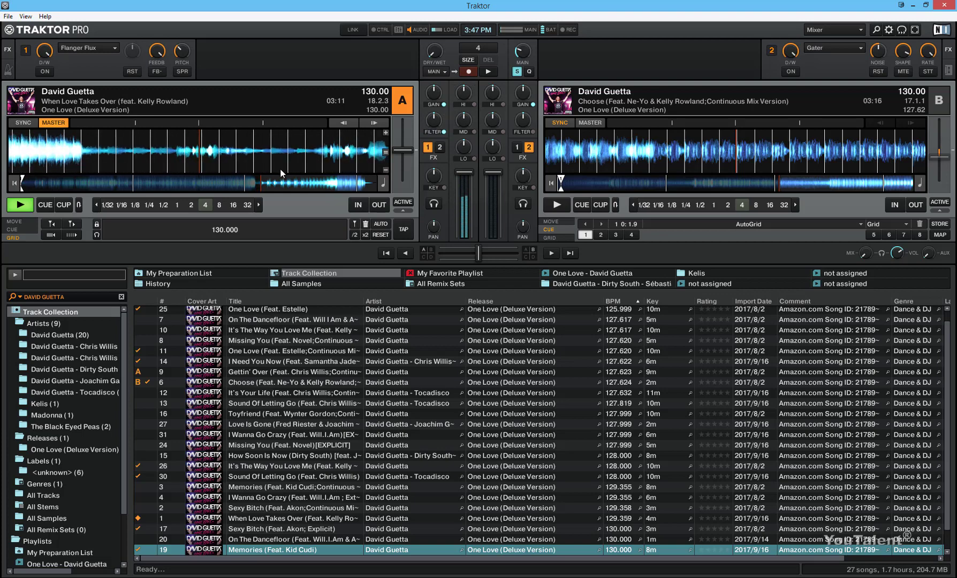
- Jump deck A back to bar 9, cut its LO EQ deeply, then raise it to about -28%
{"action": "left_click", "coordinate": [139, 189]}
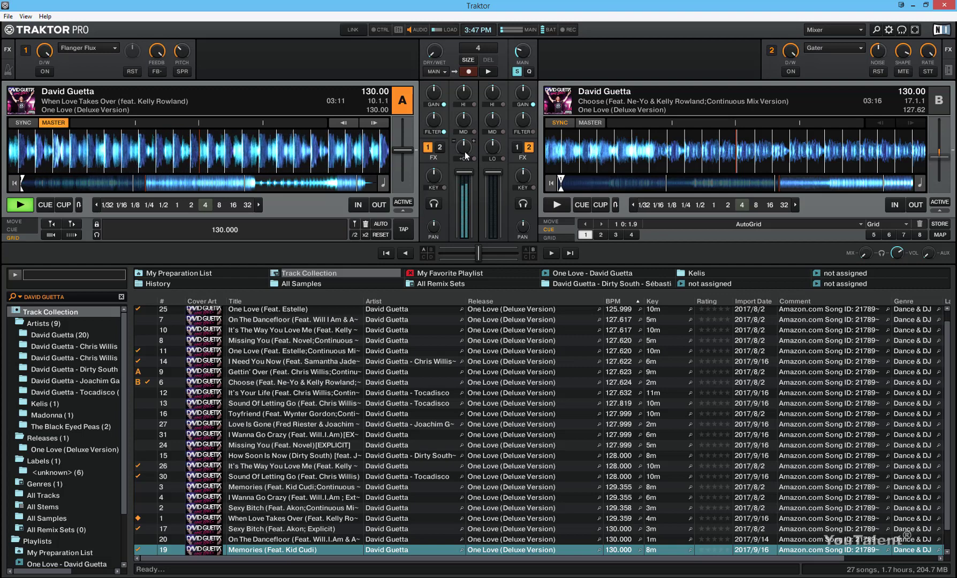
{"action": "left_click_drag", "start_coordinate": [466, 156], "coordinate": [466, 135]}
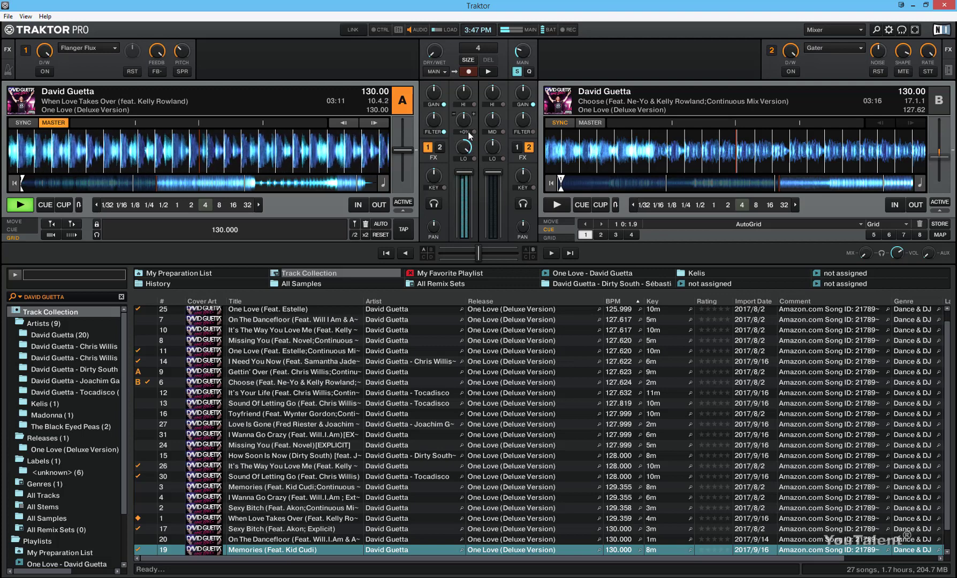
{"action": "mouse_move", "coordinate": [465, 149]}
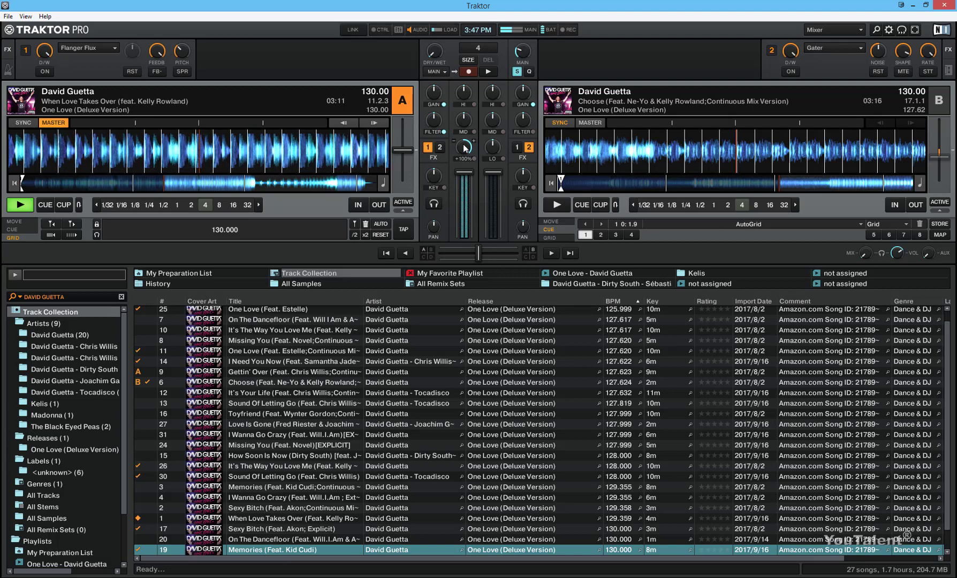
{"action": "left_click_drag", "start_coordinate": [464, 148], "coordinate": [464, 152]}
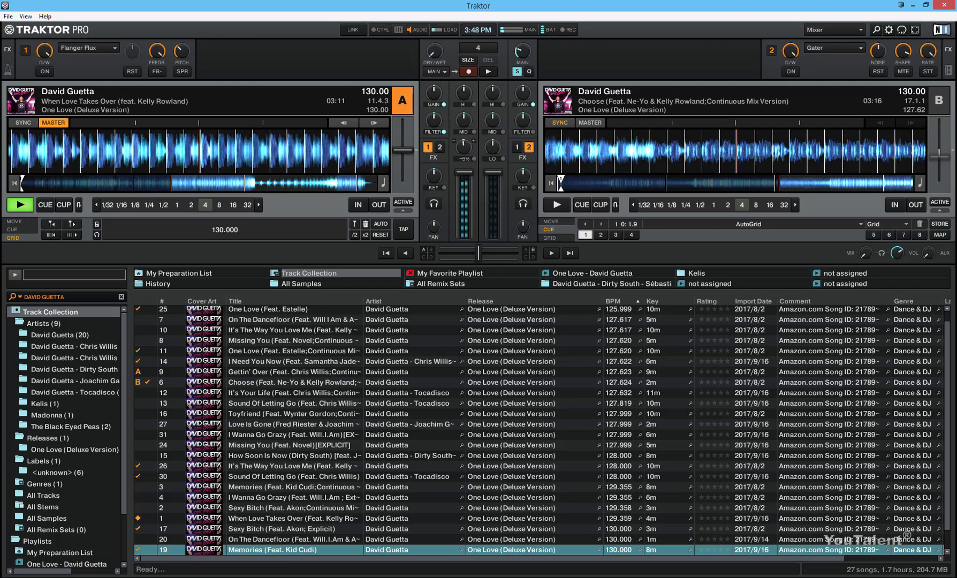
{"action": "left_click_drag", "start_coordinate": [465, 194], "coordinate": [464, 201]}
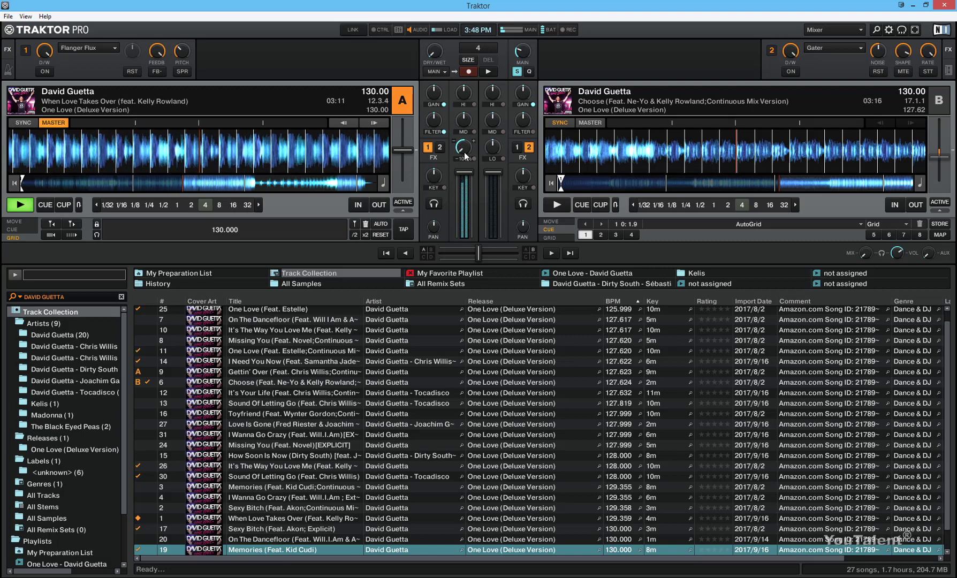
{"action": "left_click_drag", "start_coordinate": [464, 152], "coordinate": [465, 128]}
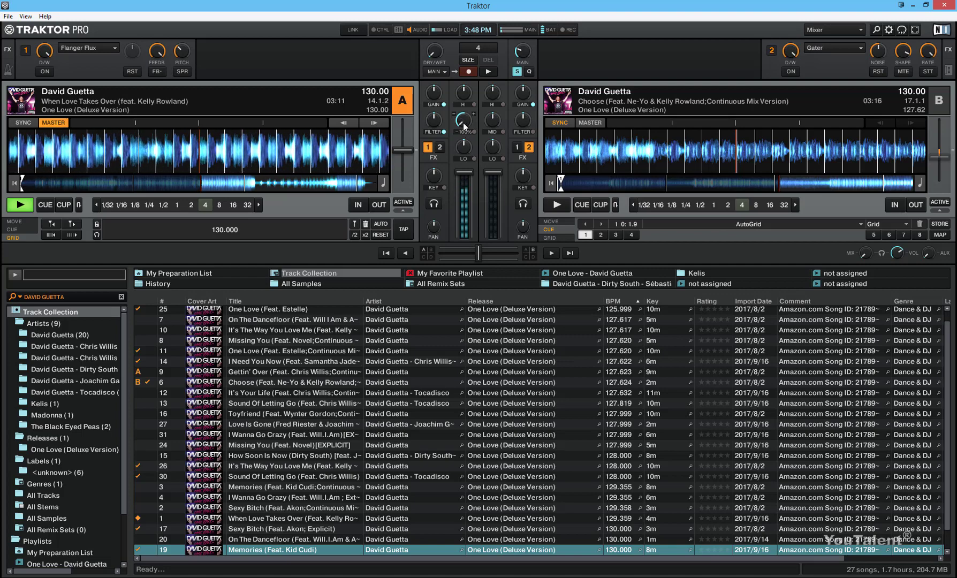
- Raise deck A's MID EQ up from its -100% full cut
{"action": "left_click_drag", "start_coordinate": [464, 125], "coordinate": [464, 119]}
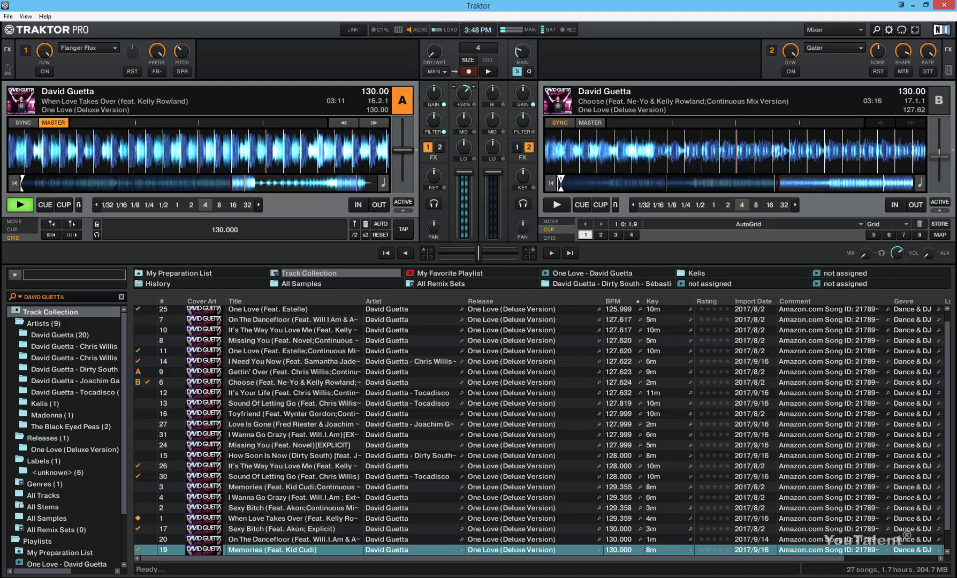
- Return deck A's HI EQ to +0%, kill its HI and MID bands, and jump back to an earlier section
{"action": "left_click_drag", "start_coordinate": [464, 92], "coordinate": [471, 114]}
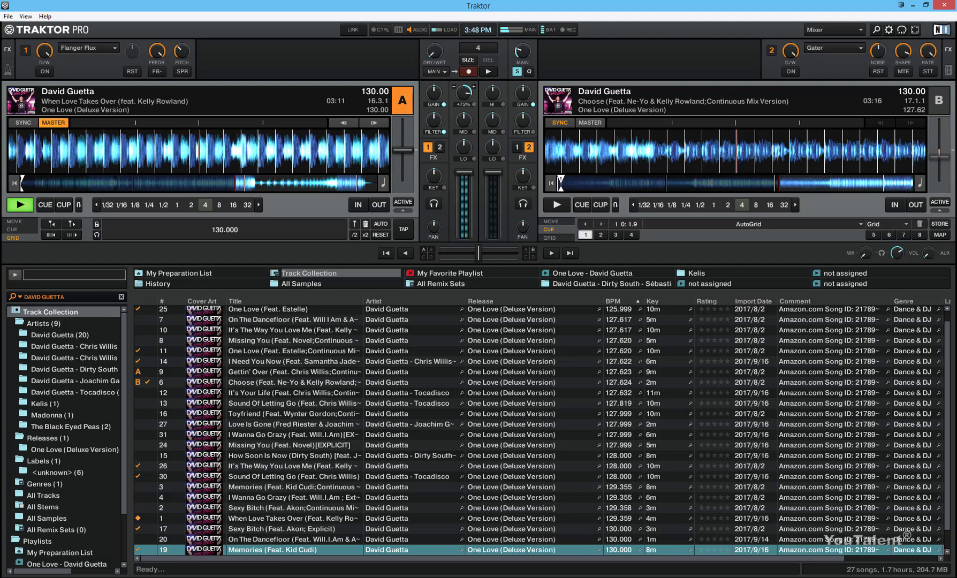
{"action": "left_click", "coordinate": [474, 105]}
{"action": "left_click", "coordinate": [475, 132]}
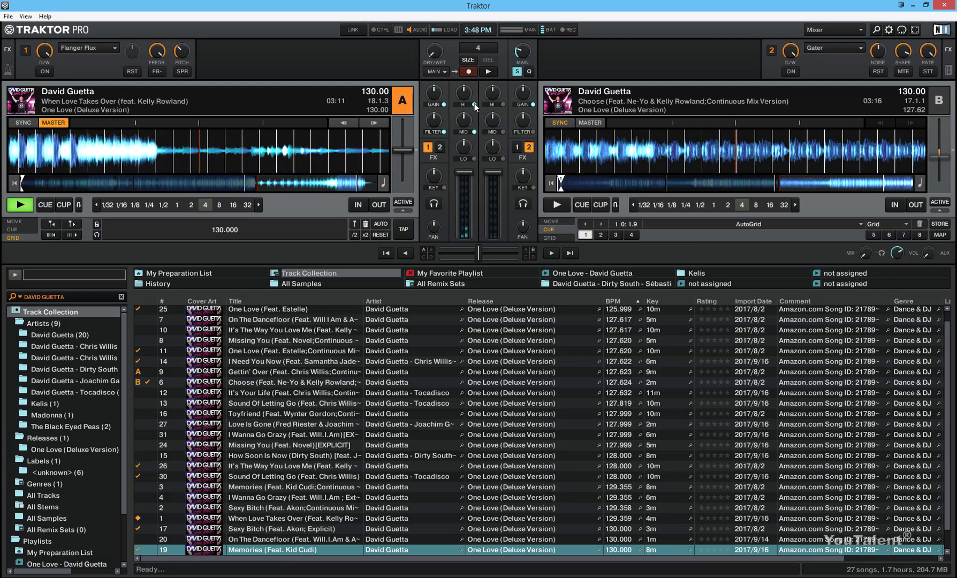
{"action": "left_click", "coordinate": [157, 183]}
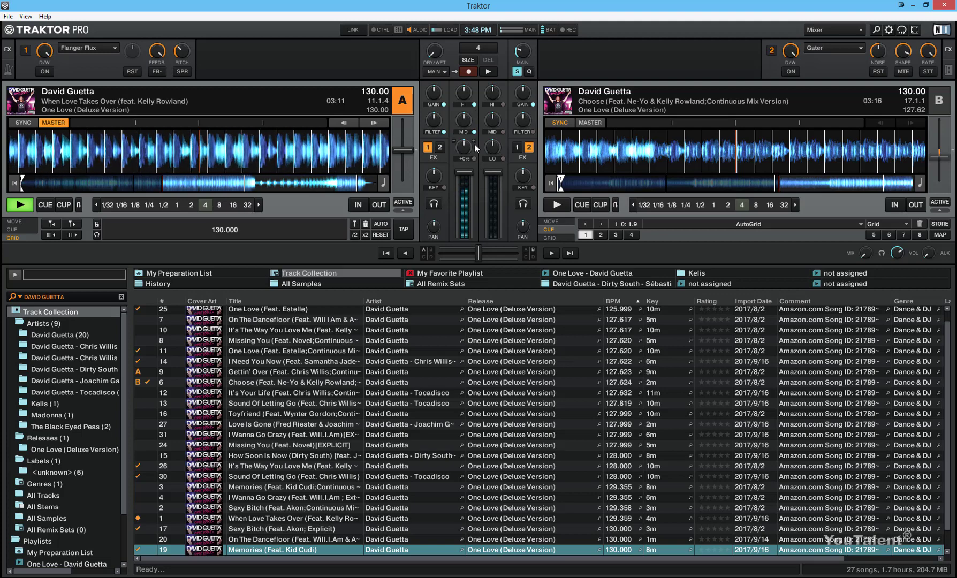
{"action": "mouse_move", "coordinate": [475, 113]}
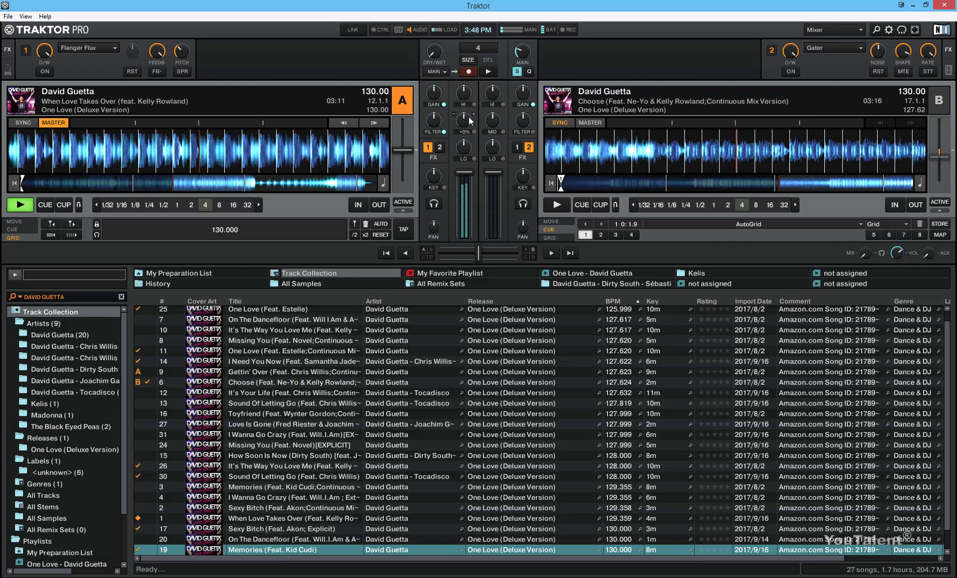
- Raise deck A's gain to +6.4 dB, then lower it back to about +0.6 dB
{"action": "mouse_move", "coordinate": [437, 94]}
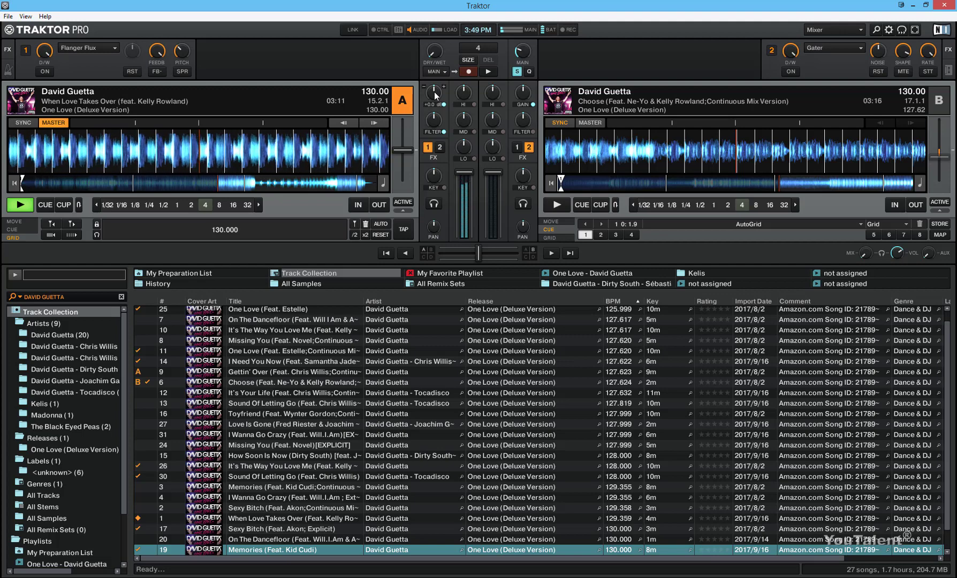
{"action": "left_click_drag", "start_coordinate": [434, 97], "coordinate": [434, 75]}
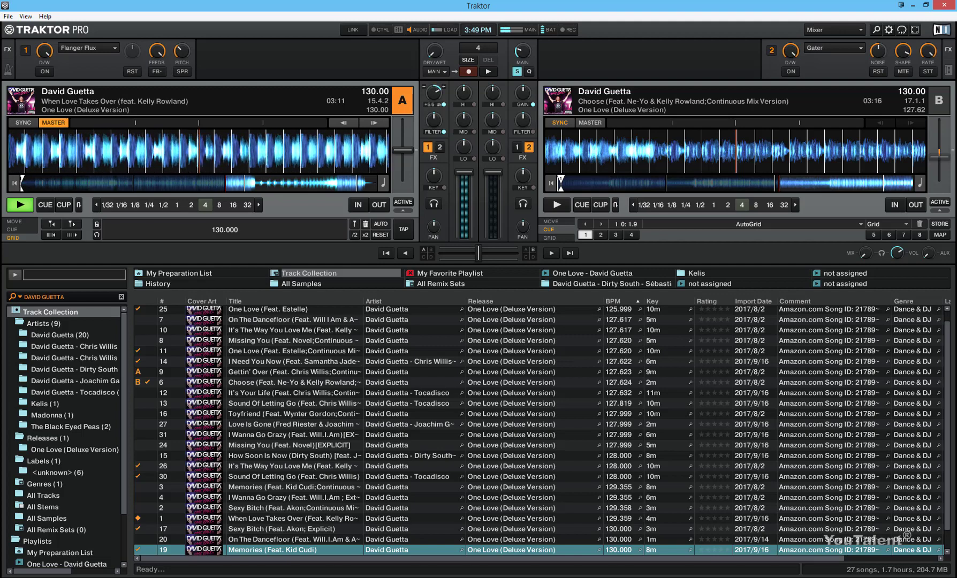
{"action": "mouse_move", "coordinate": [435, 75]}
{"action": "left_mouse_down"}
{"action": "mouse_move", "coordinate": [435, 132]}
{"action": "mouse_move", "coordinate": [435, 91]}
{"action": "left_mouse_up"}
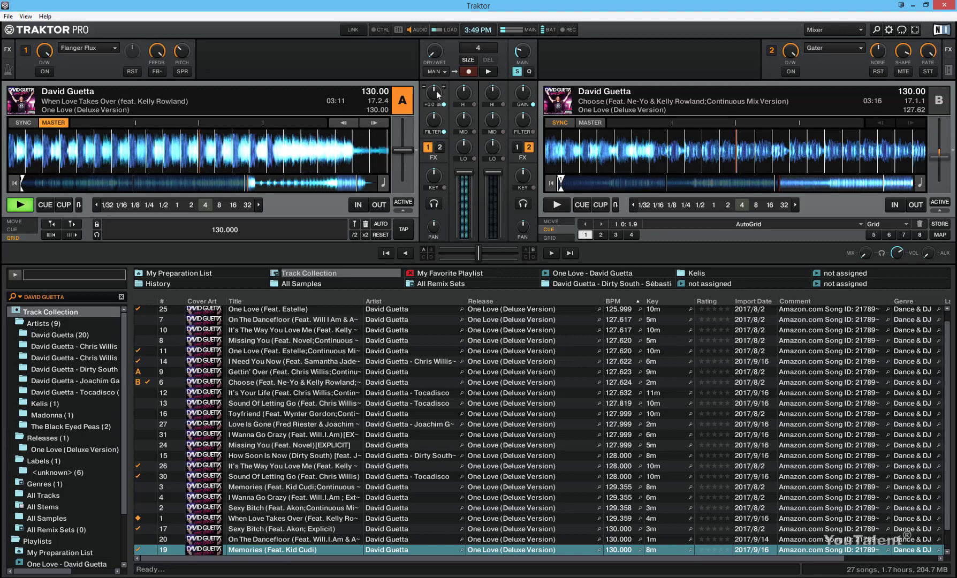
- Stop deck A's playback and switch on its filter
{"action": "left_click", "coordinate": [31, 205]}
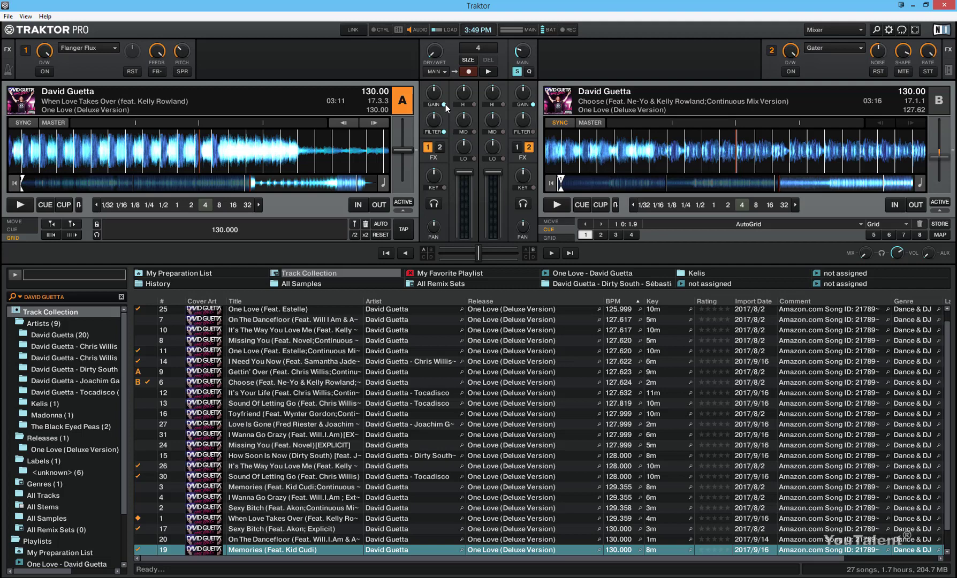
{"action": "left_click", "coordinate": [442, 132]}
- Replay deck A from an earlier point, sweep its filter both ways, then reset it to centre
{"action": "left_click", "coordinate": [135, 184]}
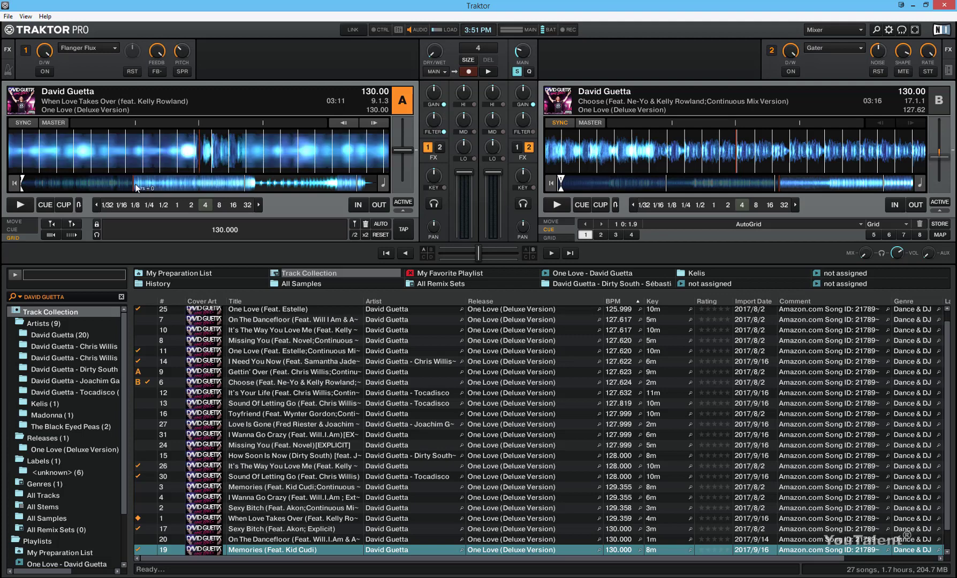
{"action": "left_click", "coordinate": [20, 205]}
{"action": "mouse_move", "coordinate": [434, 125]}
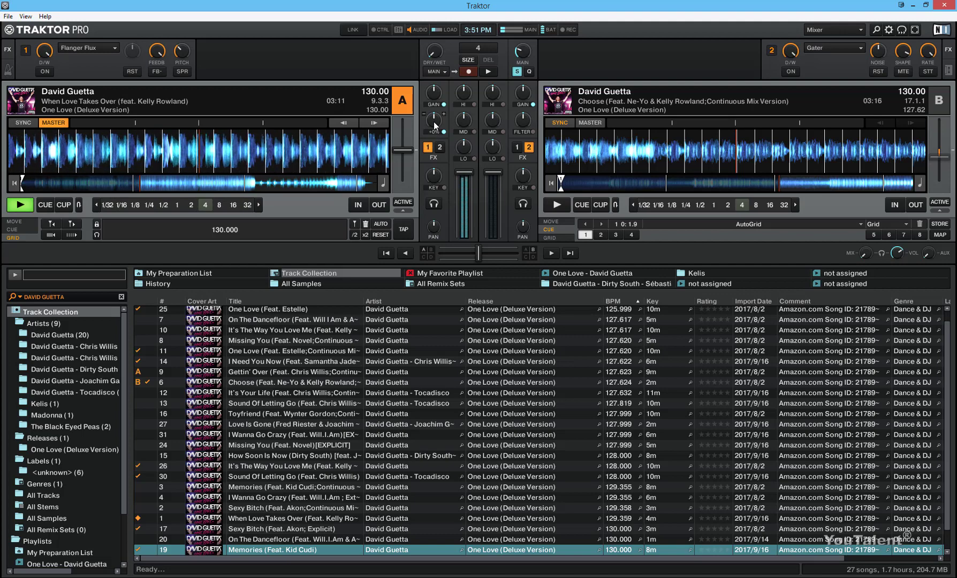
{"action": "left_click_drag", "start_coordinate": [434, 126], "coordinate": [434, 111]}
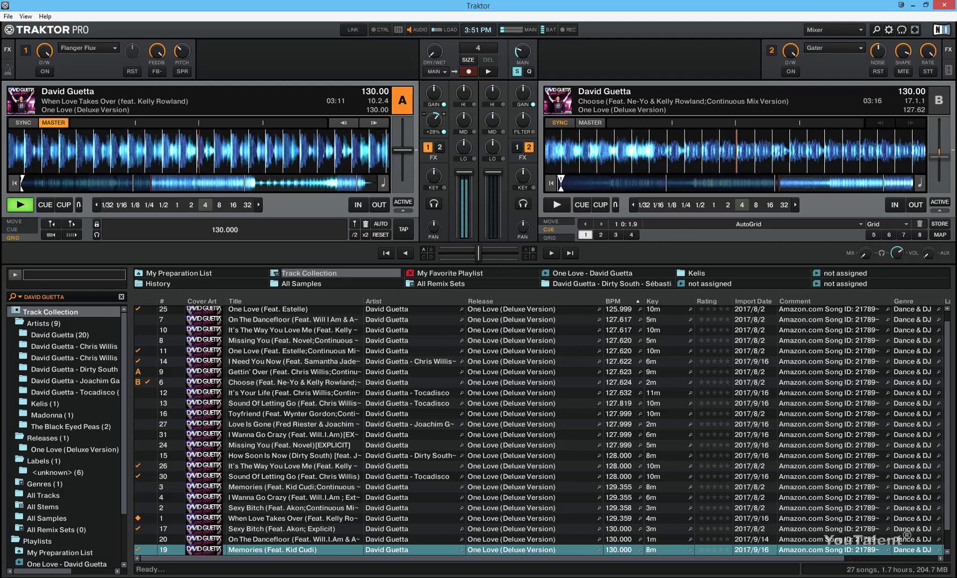
{"action": "left_click_drag", "start_coordinate": [435, 125], "coordinate": [437, 126]}
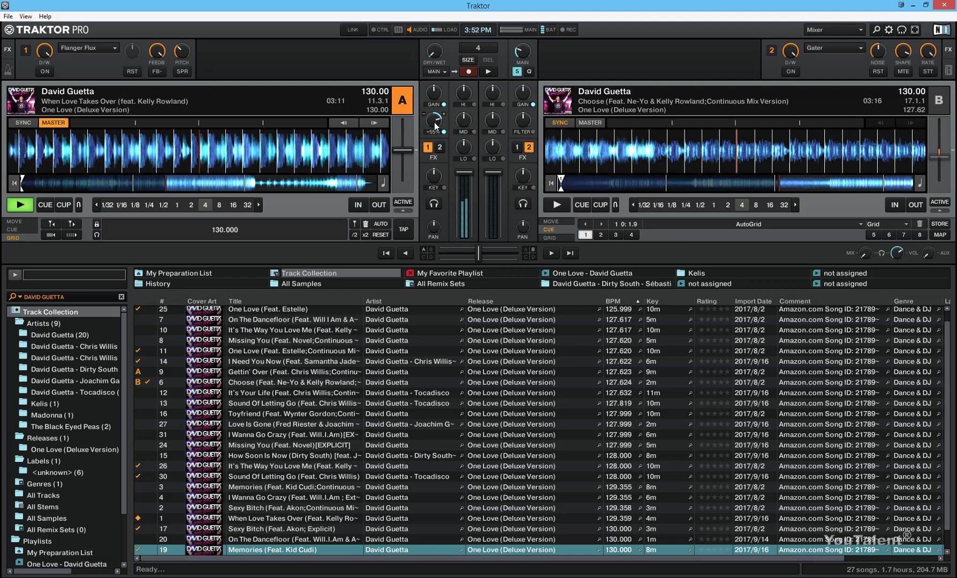
{"action": "left_click_drag", "start_coordinate": [436, 122], "coordinate": [436, 183]}
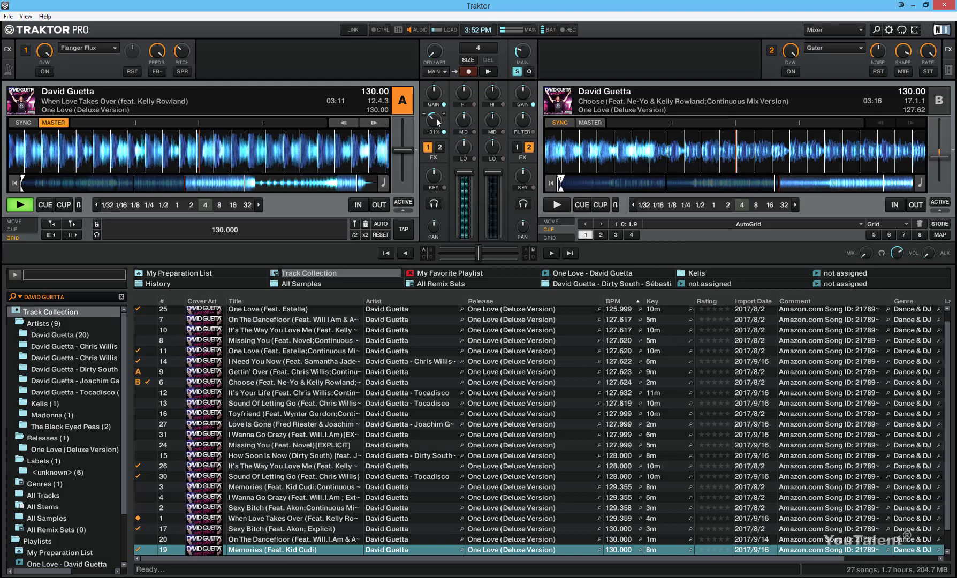
{"action": "left_click_drag", "start_coordinate": [435, 123], "coordinate": [436, 125]}
{"action": "double_click", "coordinate": [436, 120]}
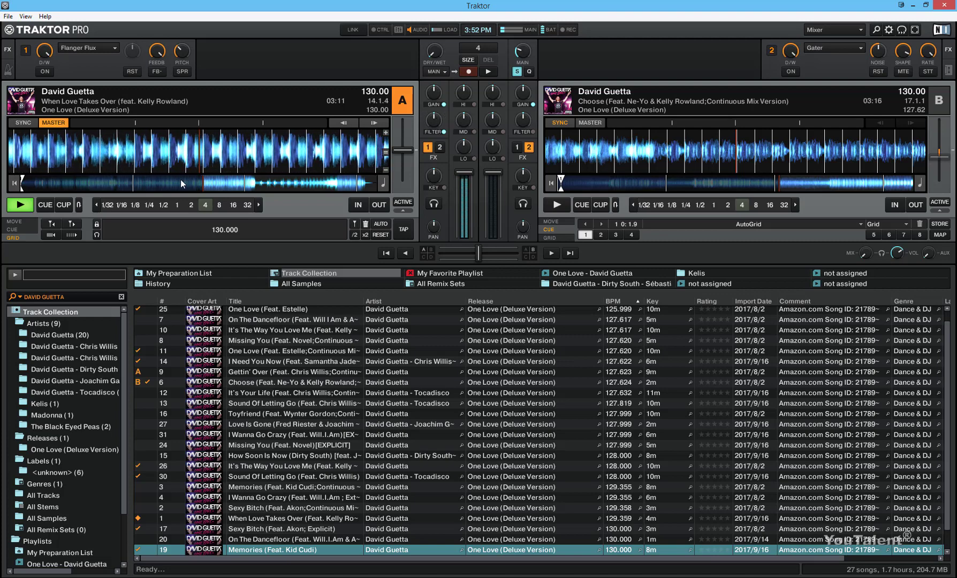
{"action": "key", "text": "space"}
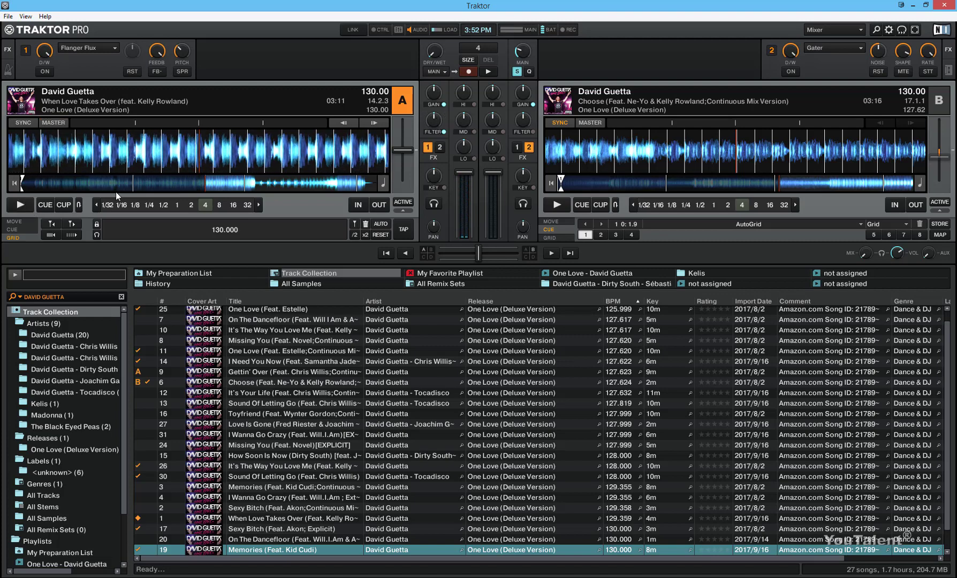